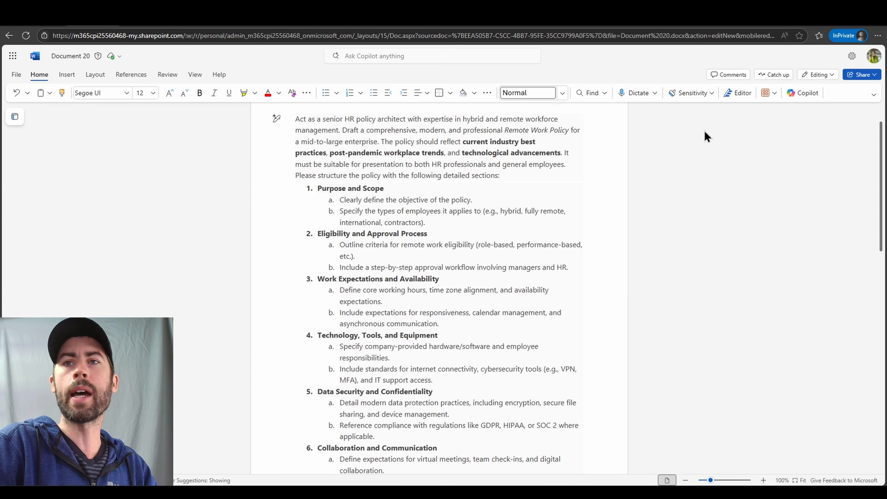
# Step: Open Researcher's remote work policy response for editing in Pages and convert it into a Word document
pyautogui.scroll(-12, 712, 154)
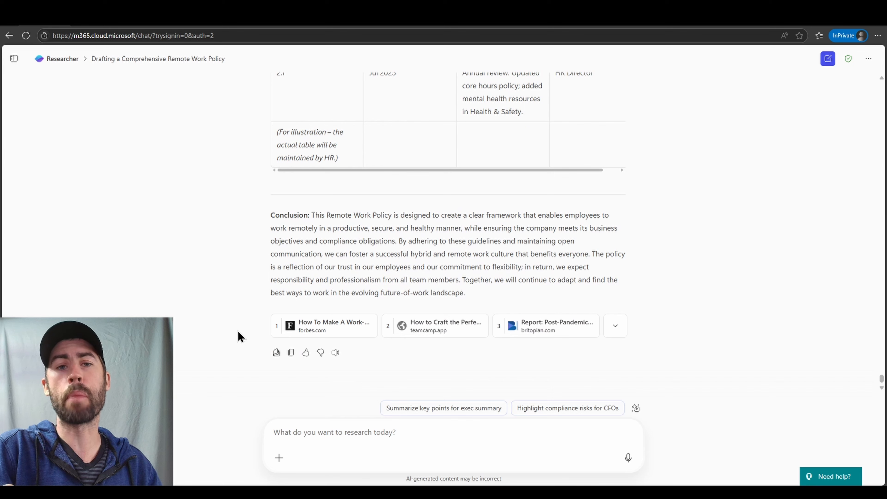
pyautogui.click(276, 353)
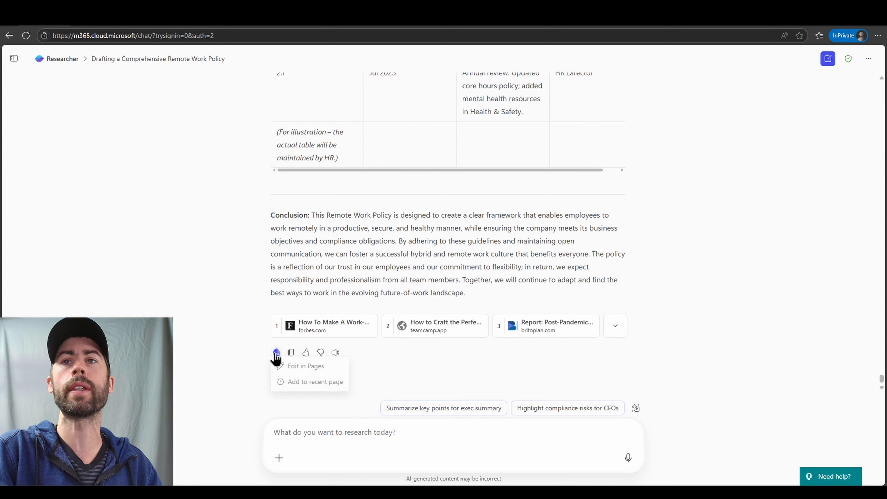
pyautogui.click(314, 371)
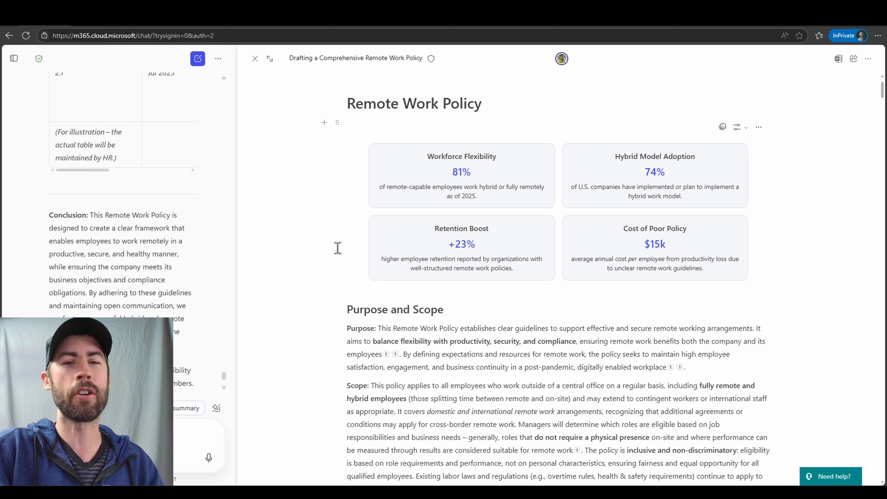
pyautogui.click(839, 58)
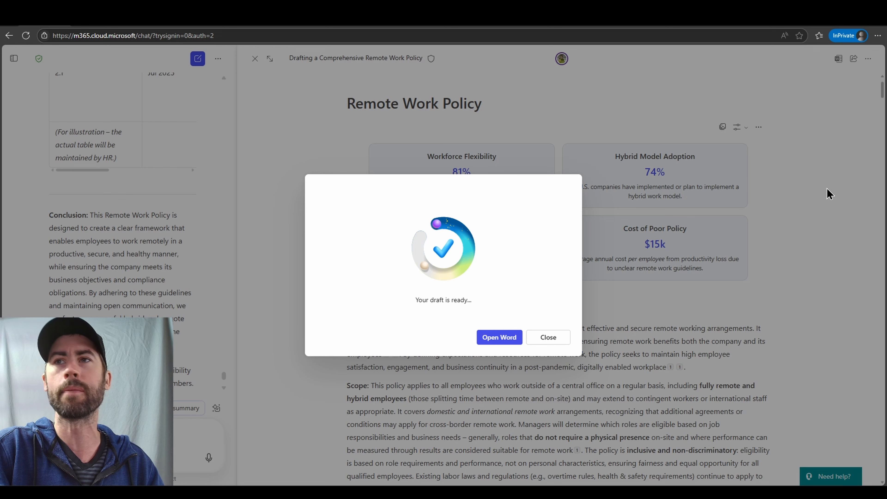
pyautogui.click(511, 341)
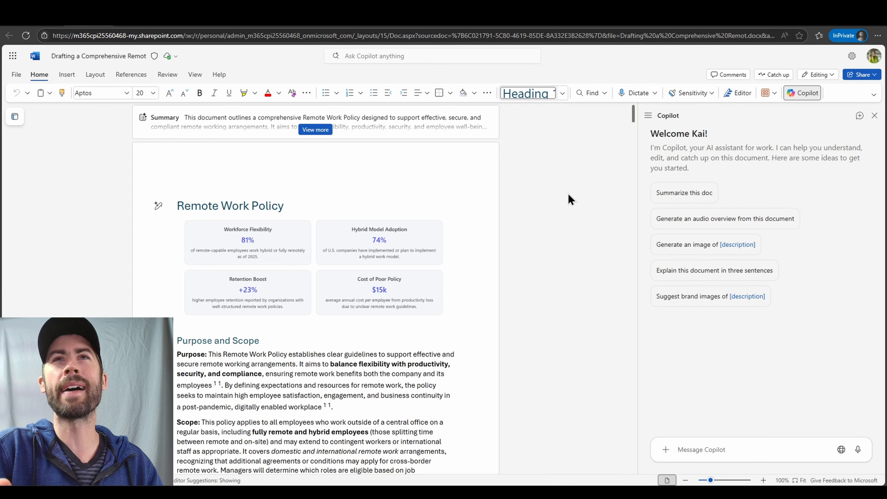
pyautogui.click(422, 256)
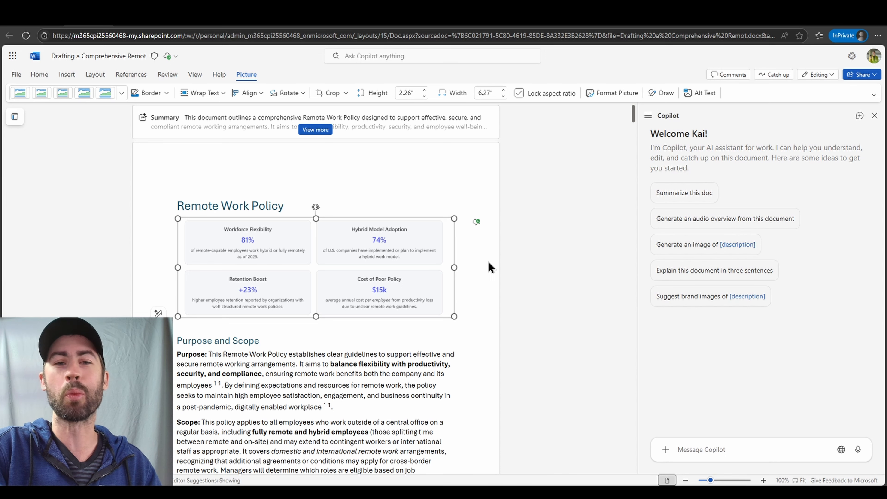
pyautogui.scroll(-8, 491, 268)
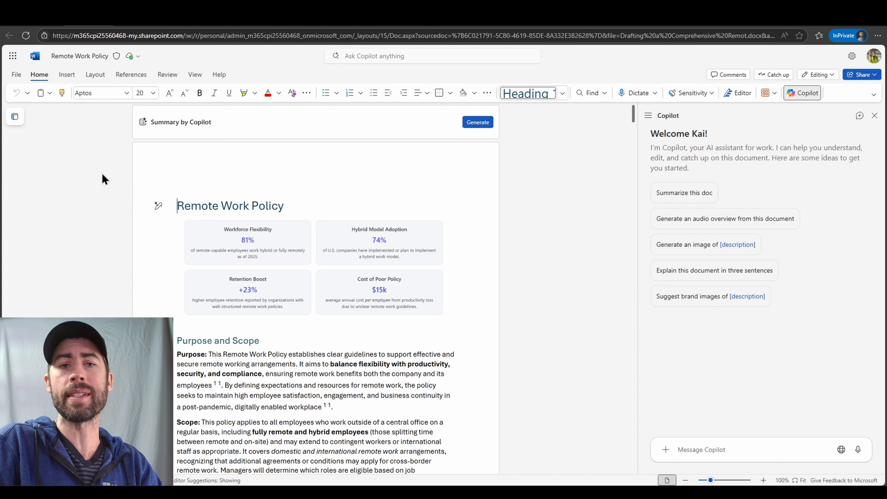
# Step: Move the Remote Work Policy document to the Company HR site's HR Policy Docs library and open that location
pyautogui.click(18, 75)
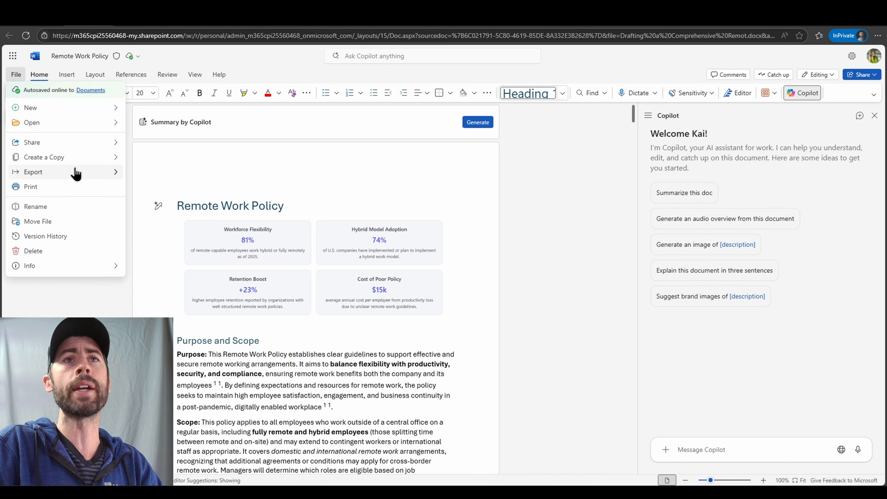
pyautogui.click(69, 224)
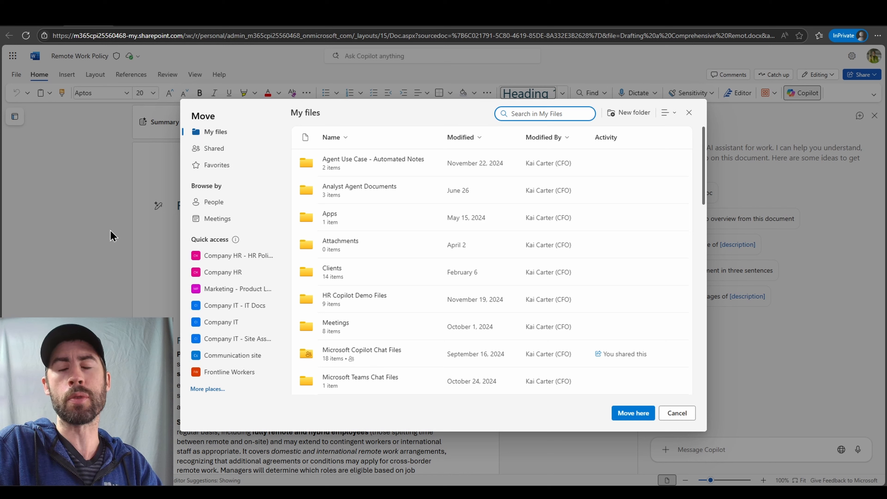
pyautogui.click(239, 261)
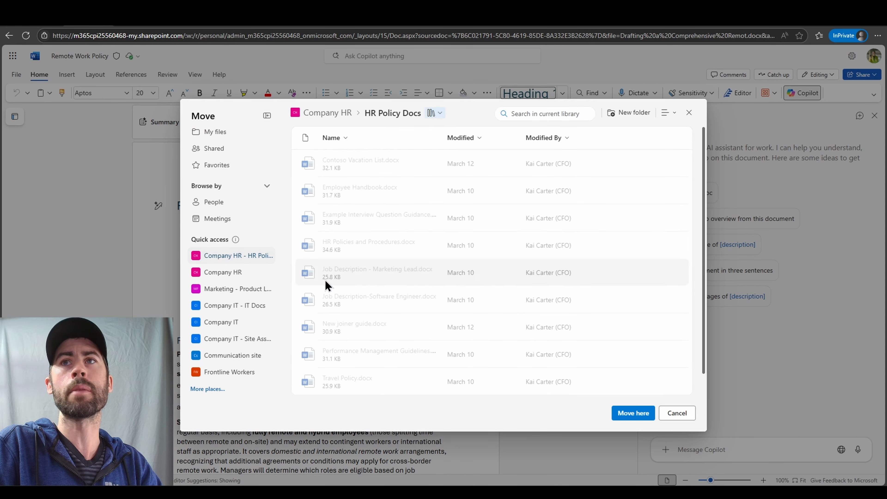
pyautogui.click(634, 413)
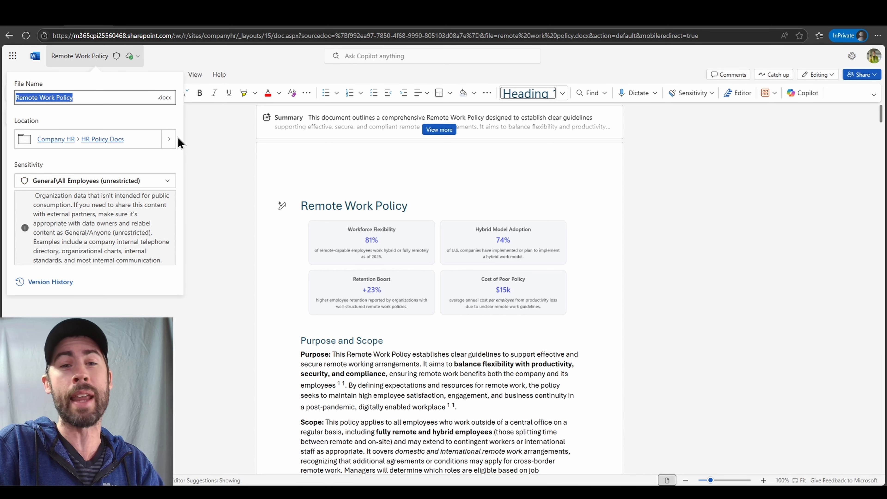
pyautogui.click(178, 137)
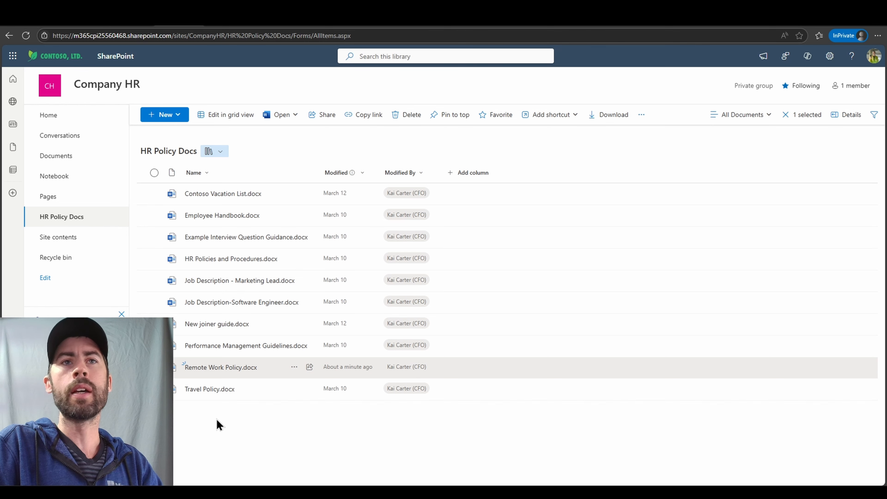
# Step: Create a new page on the Company HR site from Microsoft's FAQ template
pyautogui.click(84, 125)
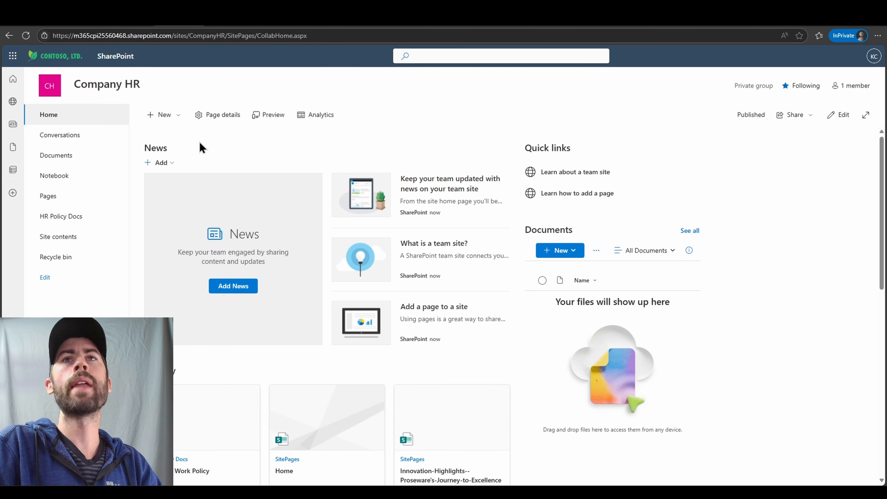
pyautogui.click(178, 115)
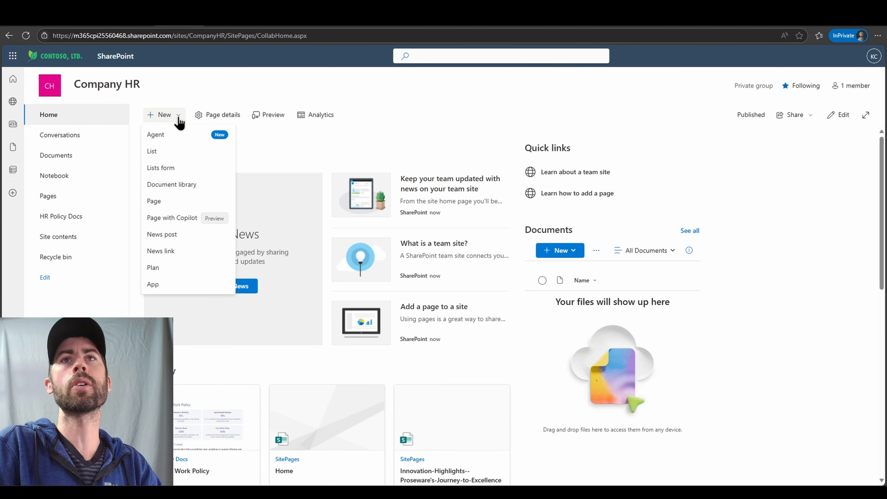
pyautogui.click(179, 208)
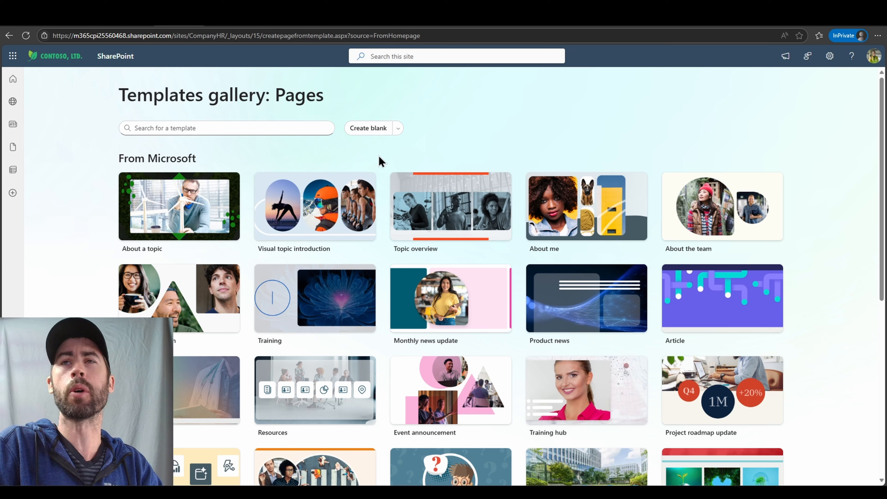
pyautogui.click(397, 130)
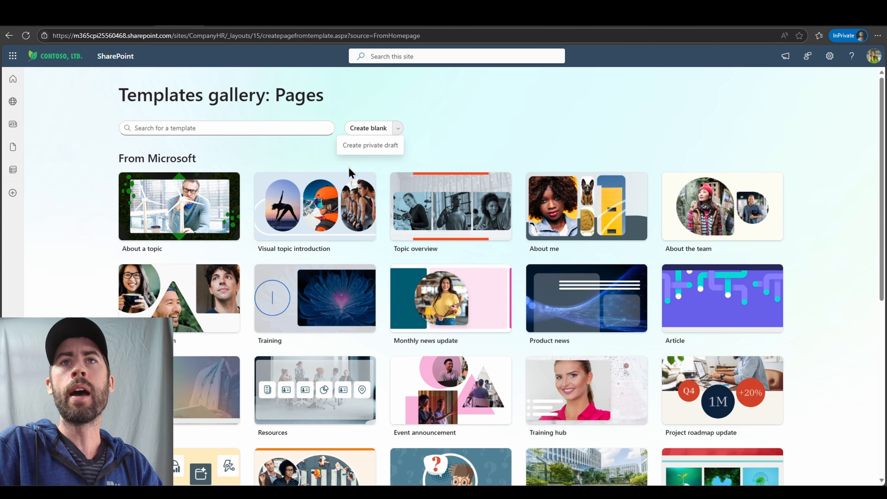
pyautogui.click(386, 238)
pyautogui.scroll(-5, 383, 258)
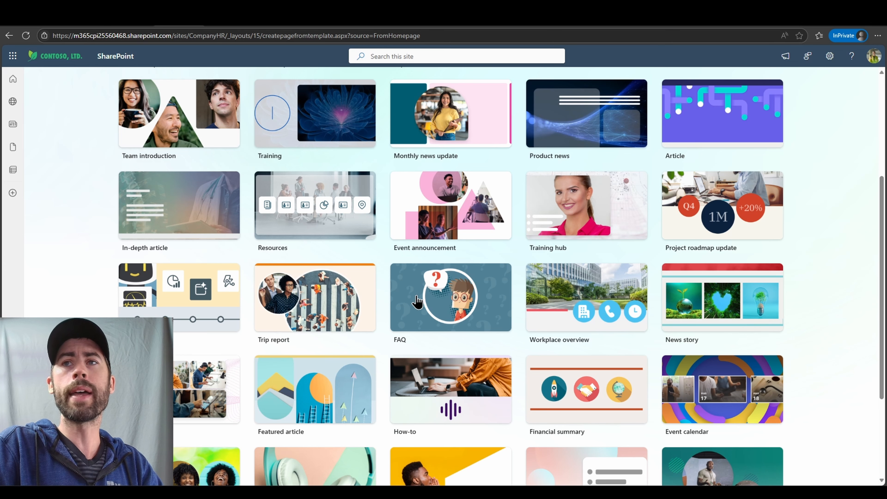
pyautogui.click(430, 306)
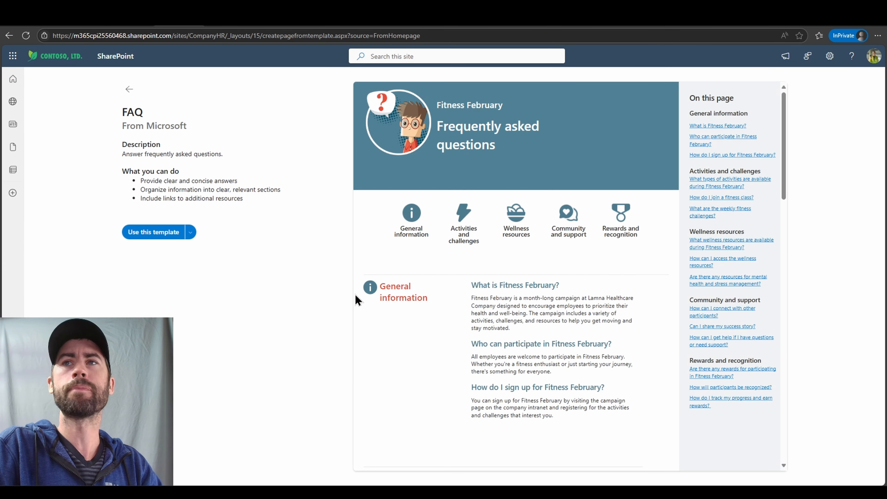
pyautogui.click(164, 234)
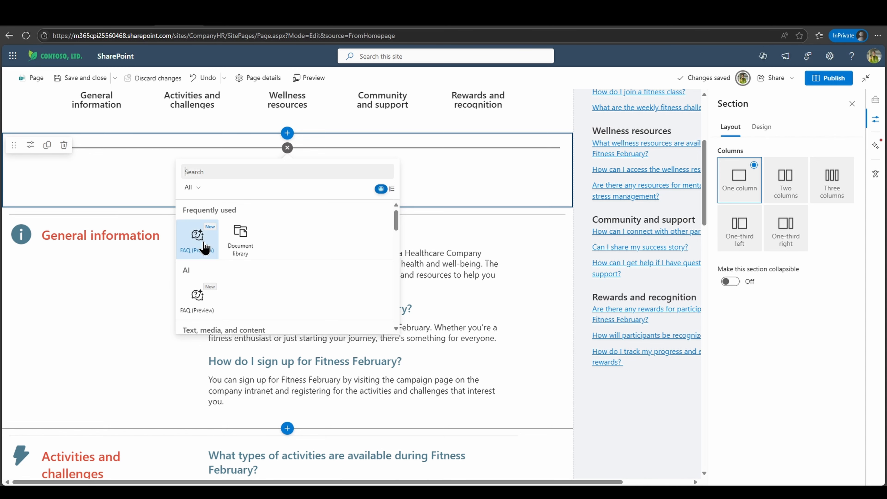
# Step: Add an FAQ (Preview) web part above General information, with Remote Work Policy.docx as the source file and Policy as the purpose
pyautogui.click(197, 235)
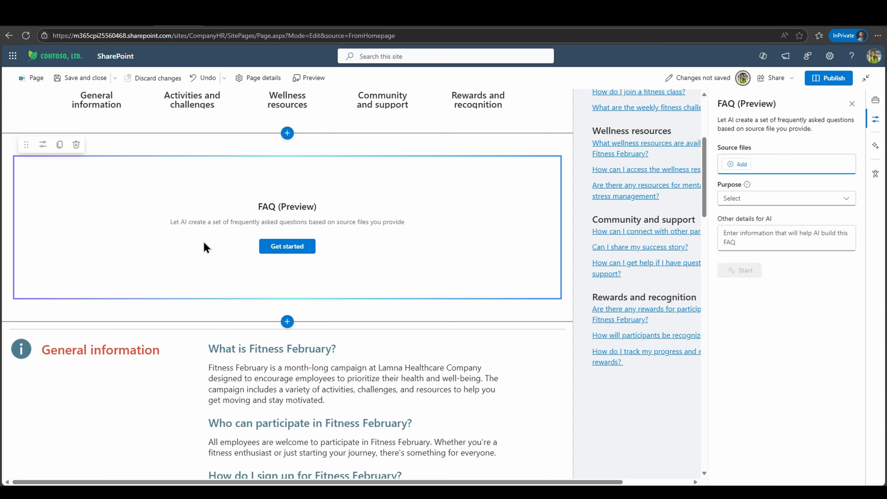
pyautogui.click(296, 249)
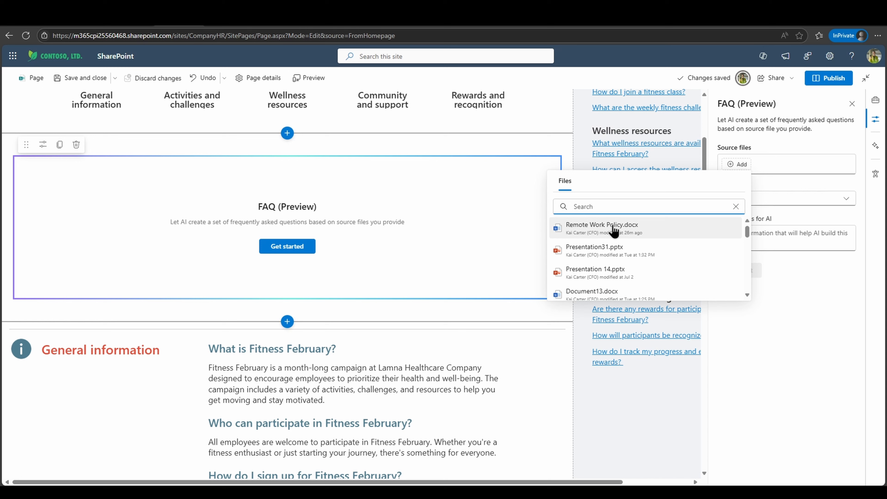
pyautogui.click(662, 237)
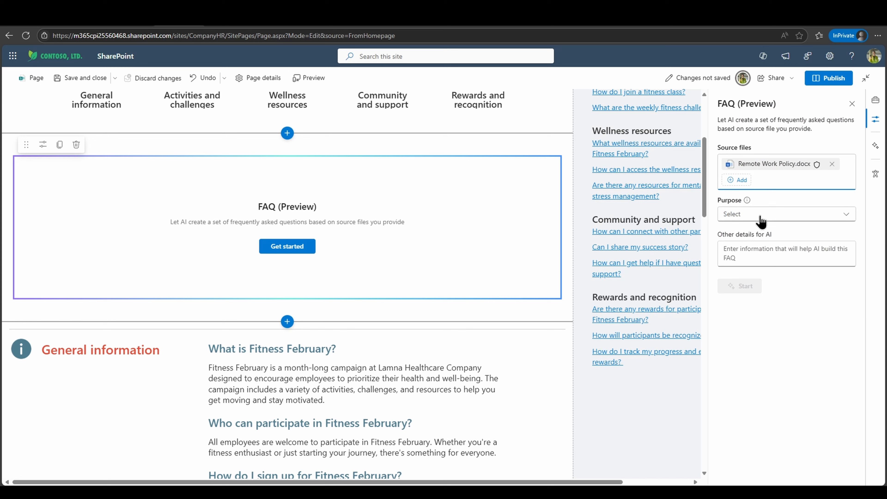
pyautogui.click(760, 217)
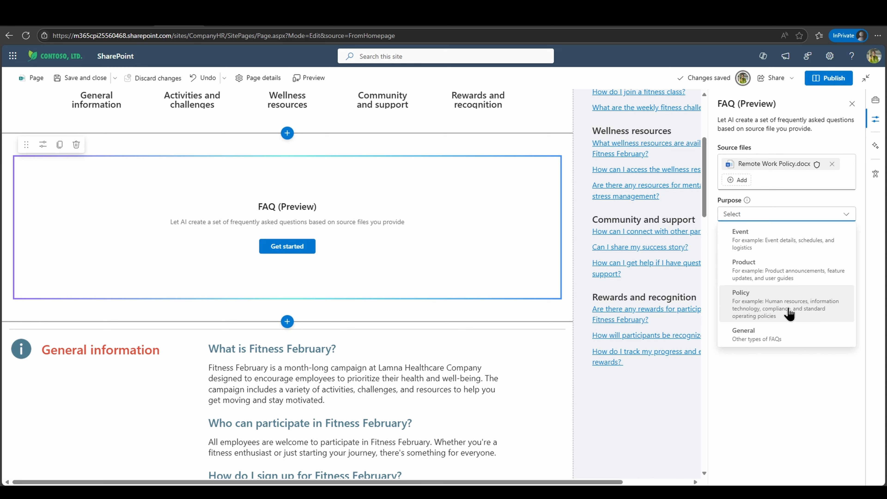
pyautogui.click(788, 313)
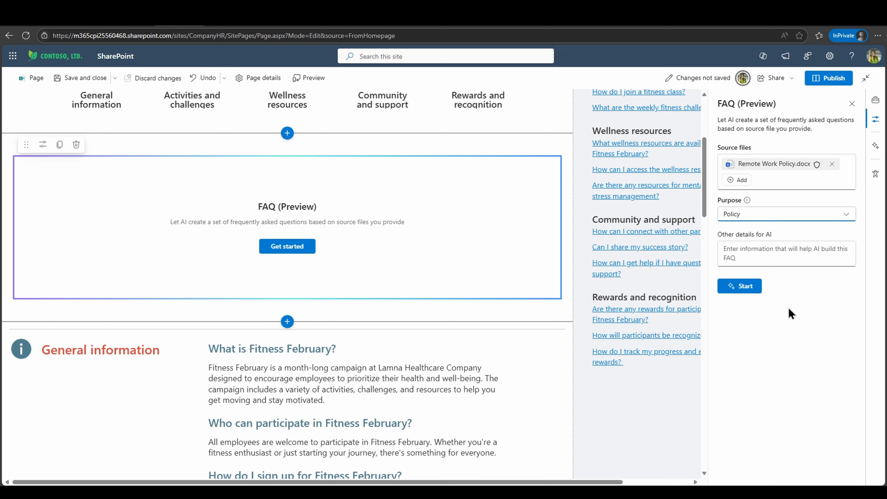
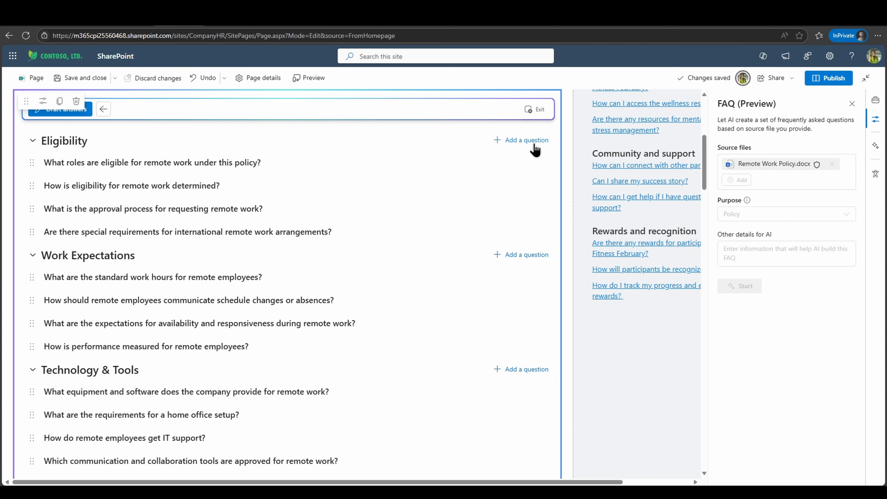
# Step: Have AI draft answers for the suggested remote work FAQ questions
pyautogui.scroll(1, 219, 178)
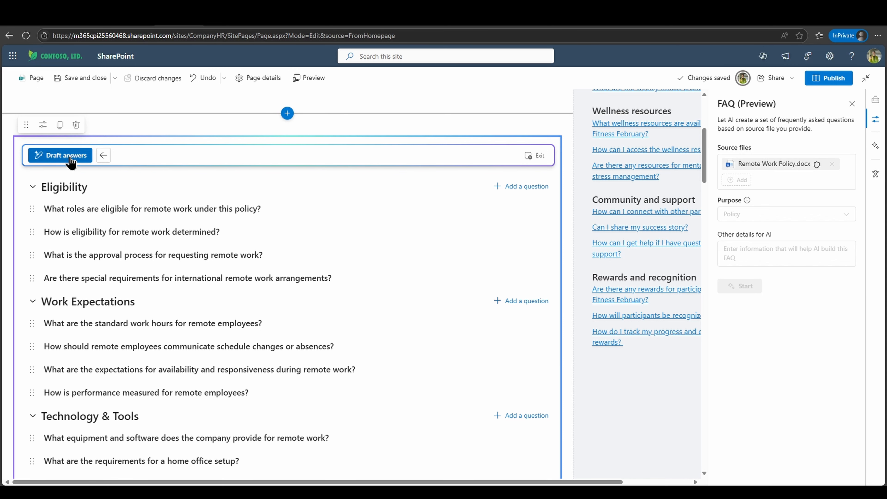
pyautogui.click(66, 156)
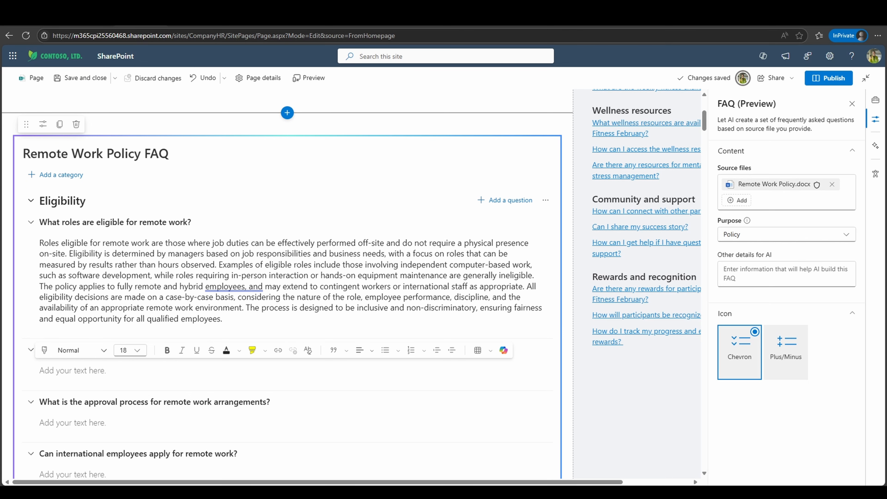
# Step: Generate and insert a Copilot answer for "How is eligibility for remote work determined?", based on the attached Remote Work Policy.docx
pyautogui.scroll(-3, 192, 324)
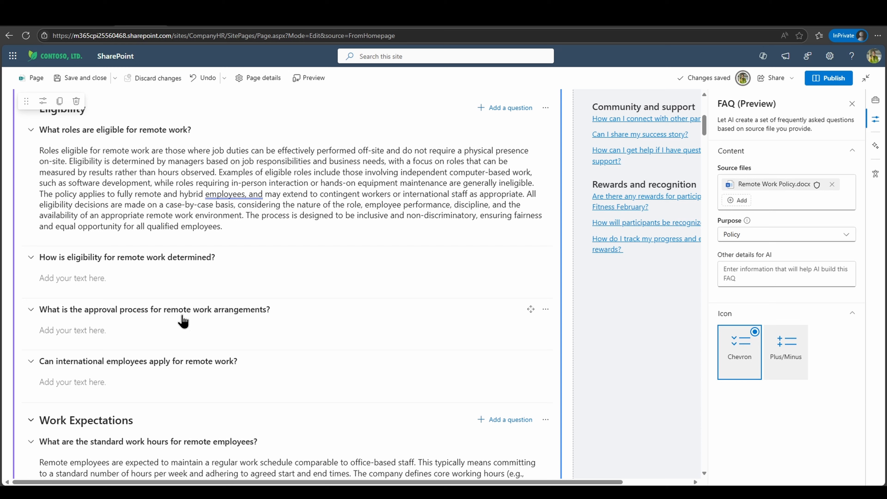
pyautogui.click(152, 278)
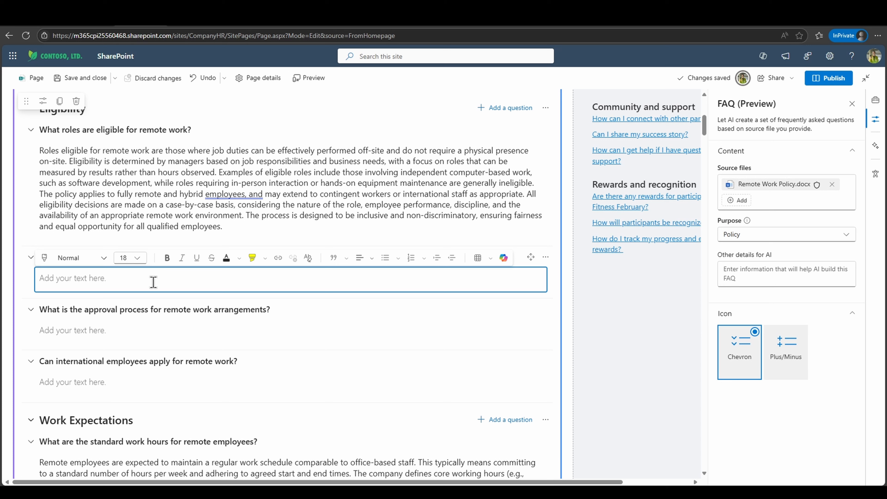
pyautogui.click(503, 261)
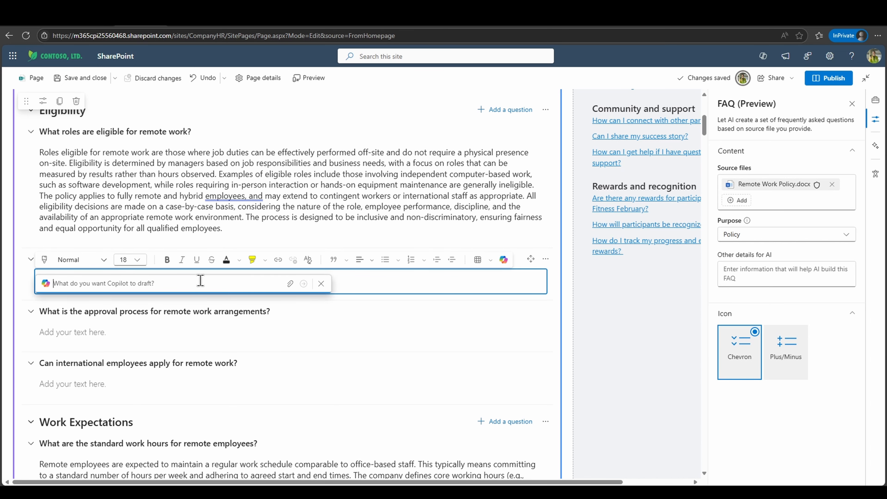
pyautogui.click(290, 284)
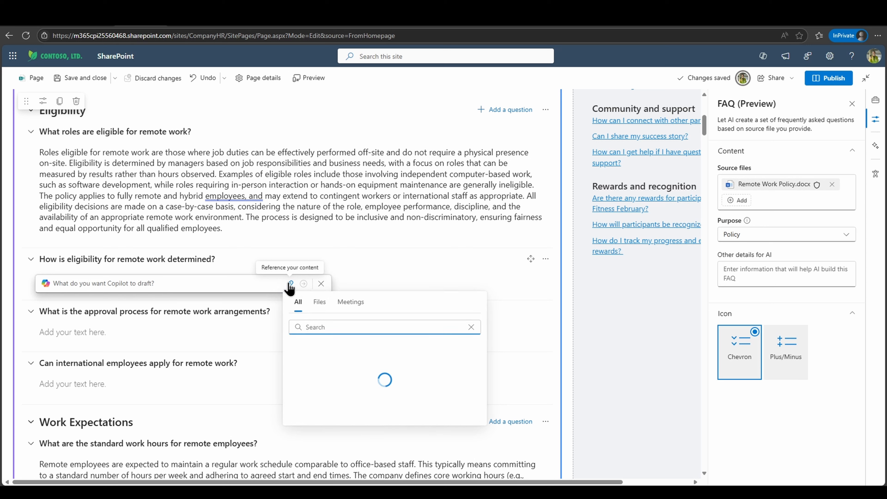
pyautogui.click(351, 355)
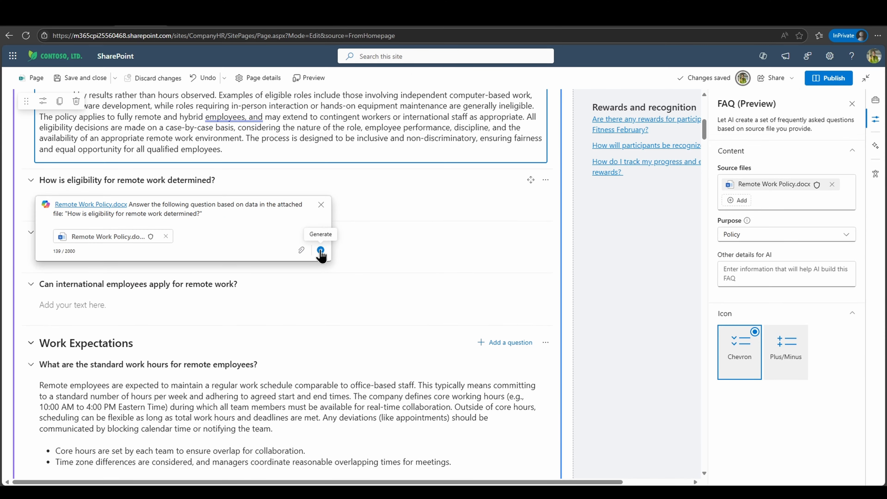
pyautogui.click(658, 317)
pyautogui.click(321, 250)
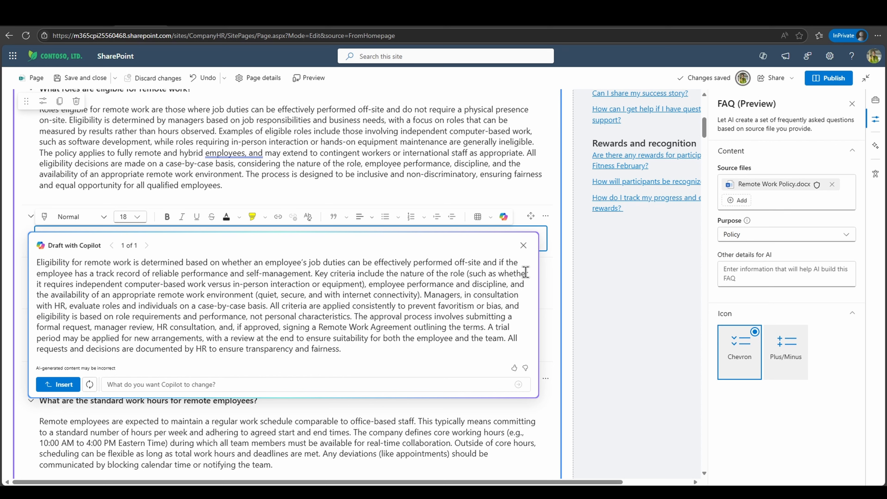
pyautogui.click(71, 385)
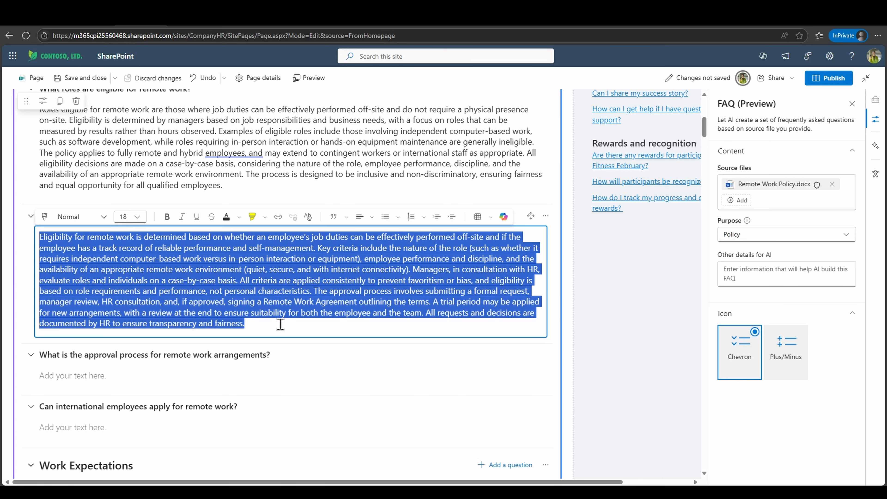
pyautogui.click(343, 364)
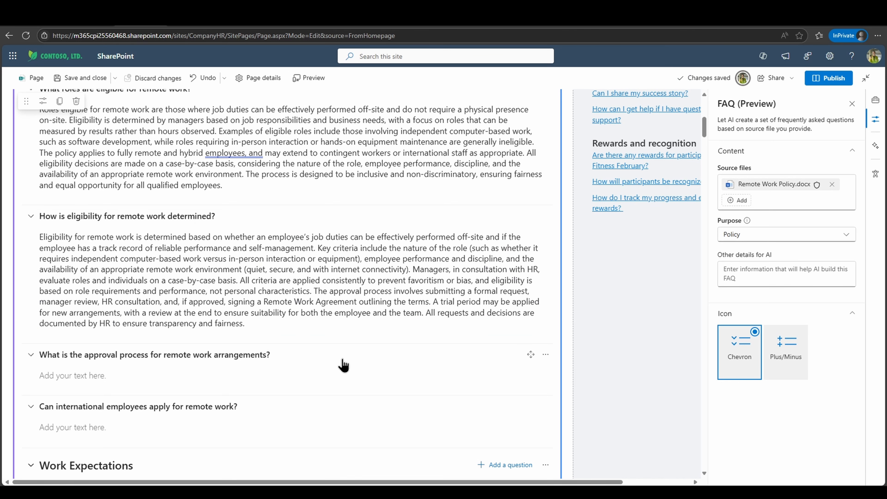
pyautogui.moveTo(530, 354); pyautogui.dragTo(520, 396)
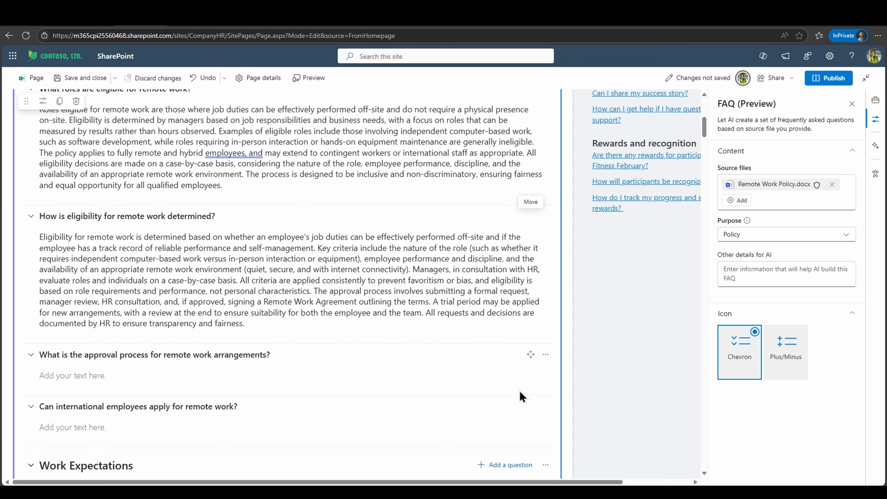
pyautogui.click(546, 355)
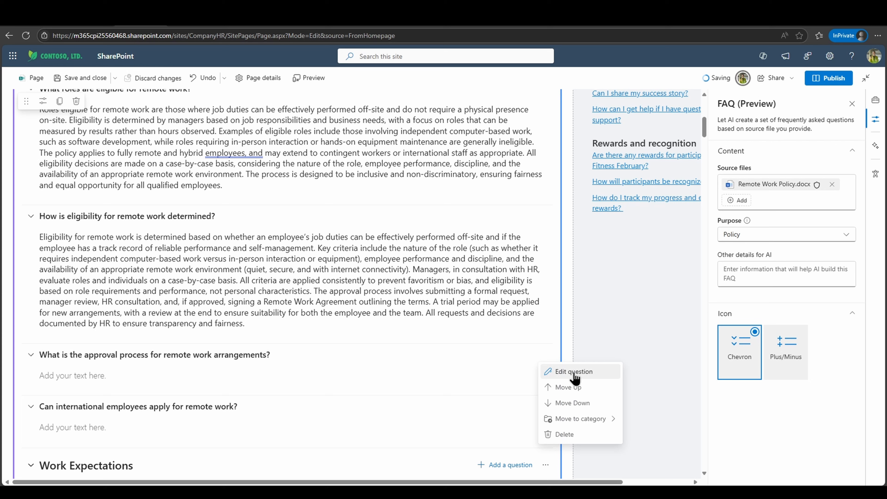
pyautogui.click(586, 419)
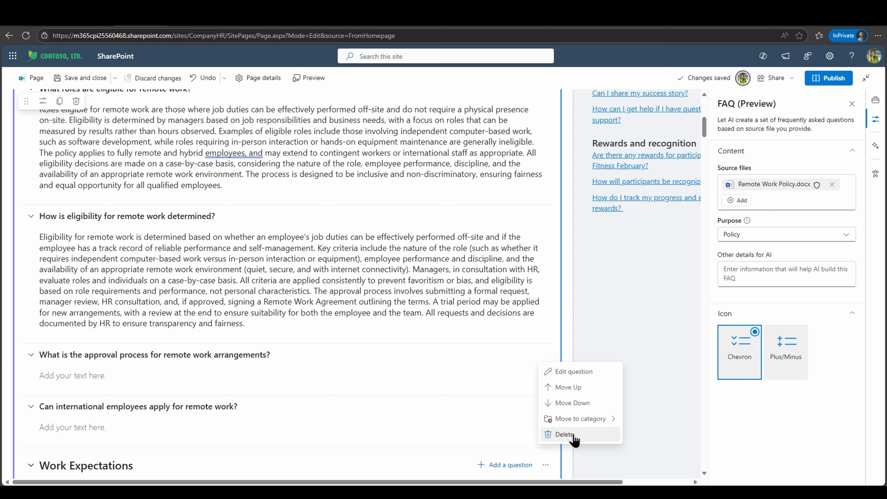
pyautogui.click(368, 260)
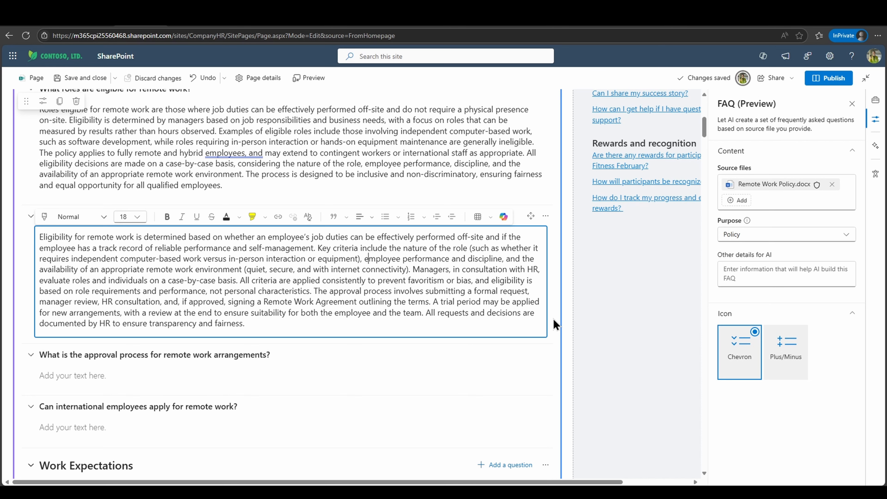
# Step: Review the AI-drafted FAQ questions and answers from Work Expectations through Compliance
pyautogui.scroll(-7, 553, 319)
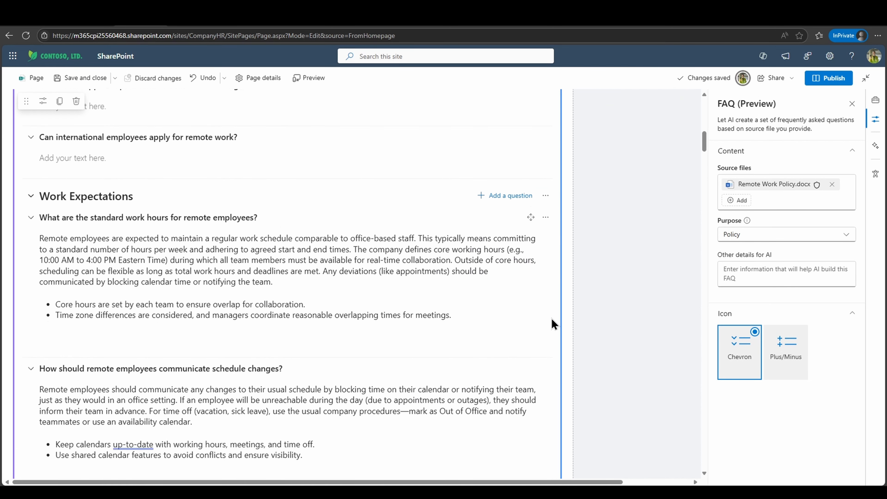
pyautogui.scroll(-1, 552, 323)
pyautogui.scroll(-1, 553, 322)
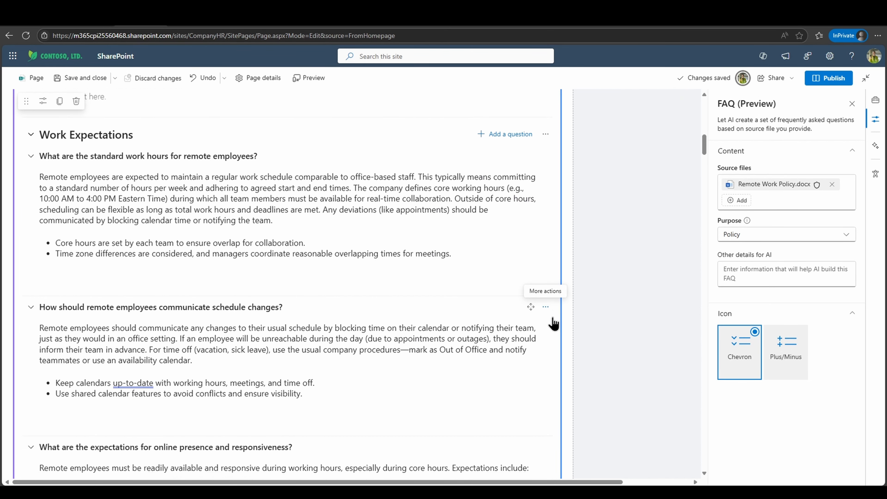
pyautogui.scroll(-1, 553, 321)
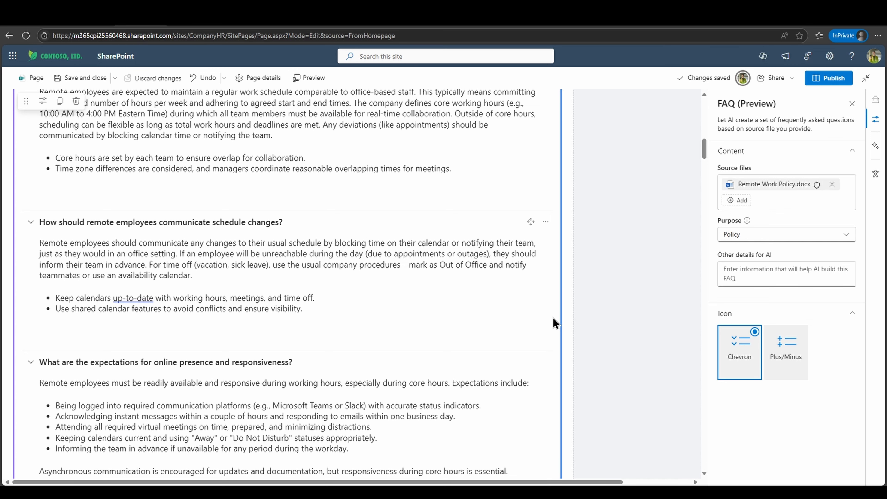
pyautogui.scroll(-10, 553, 318)
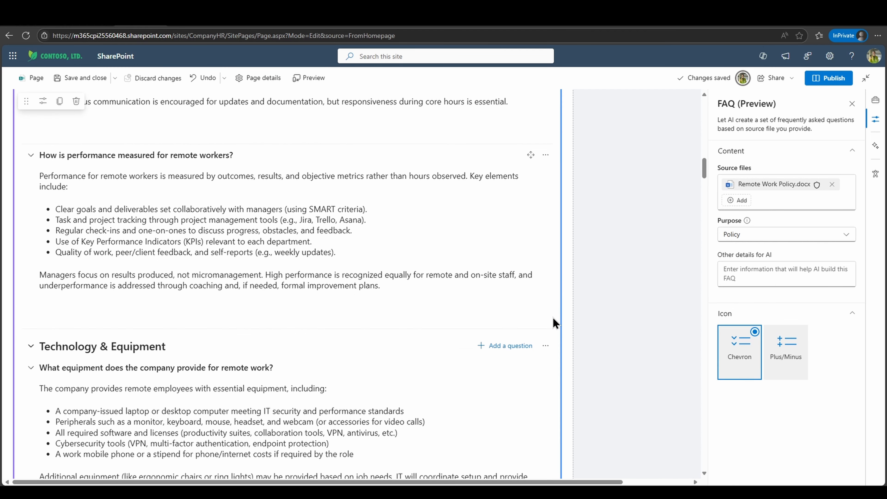
pyautogui.scroll(-1, 553, 318)
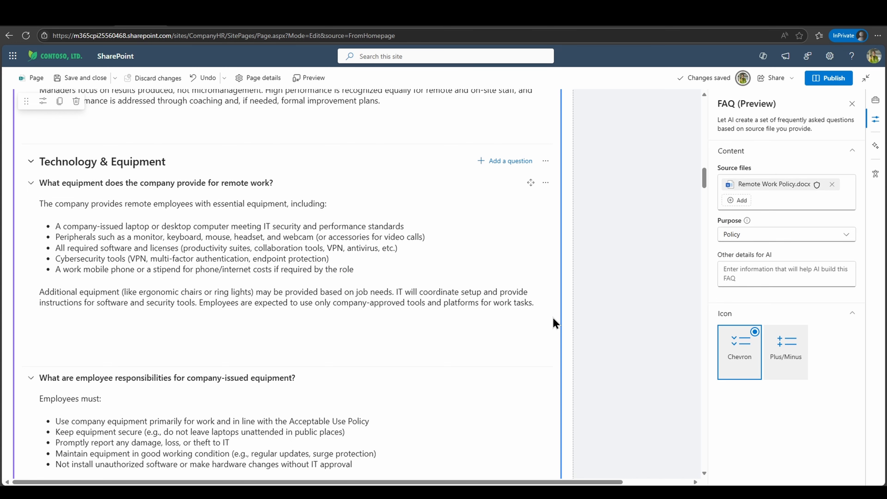
pyautogui.scroll(-5, 554, 318)
pyautogui.scroll(-4, 553, 318)
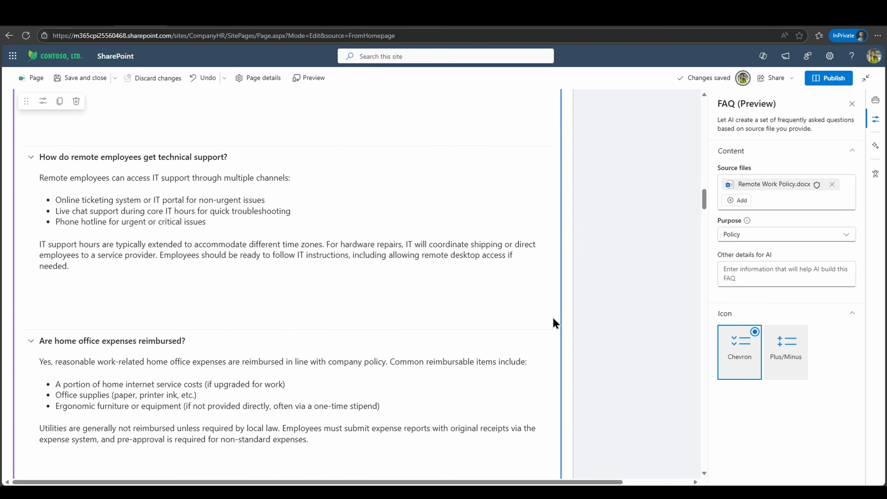
pyautogui.scroll(-6, 554, 318)
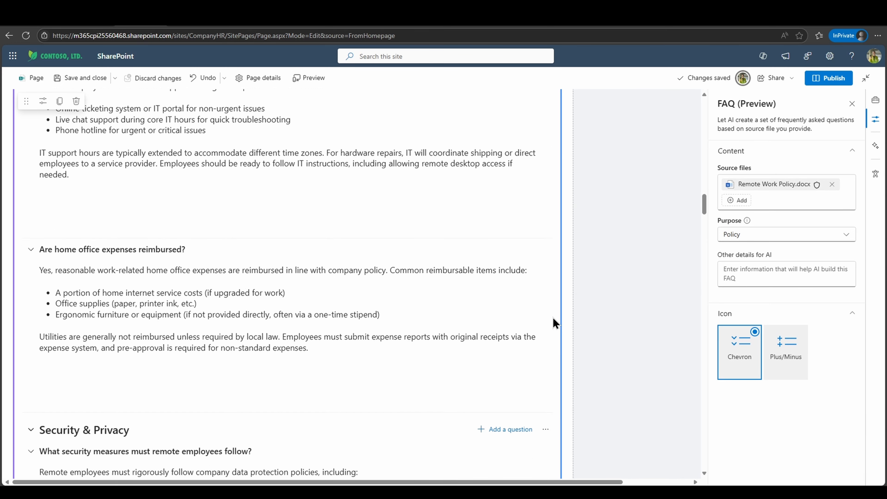
pyautogui.scroll(-3, 554, 318)
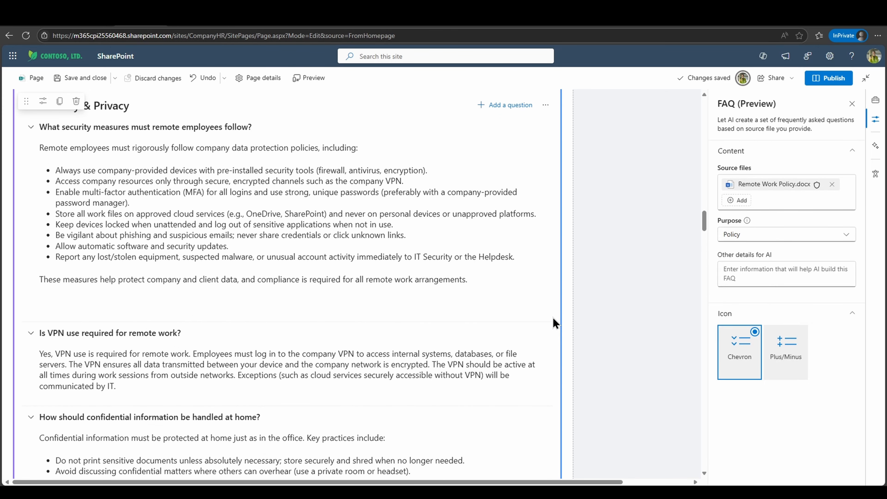
pyautogui.scroll(-5, 553, 319)
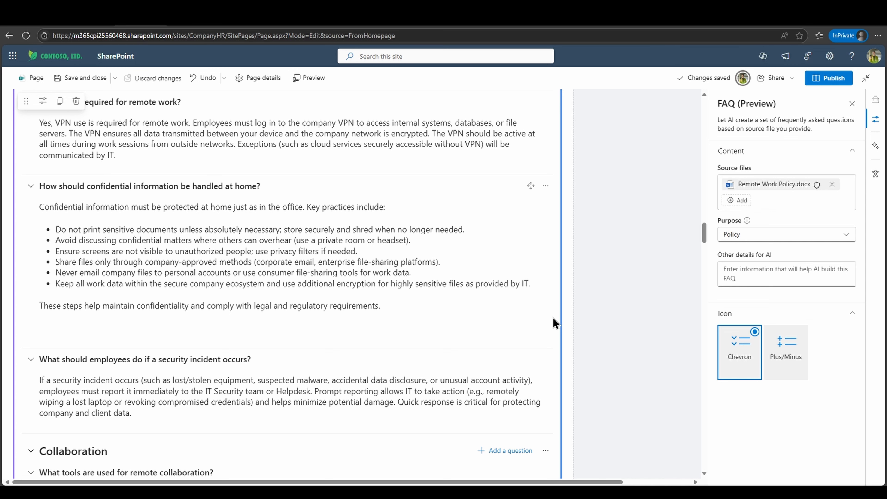
pyautogui.scroll(-12, 553, 317)
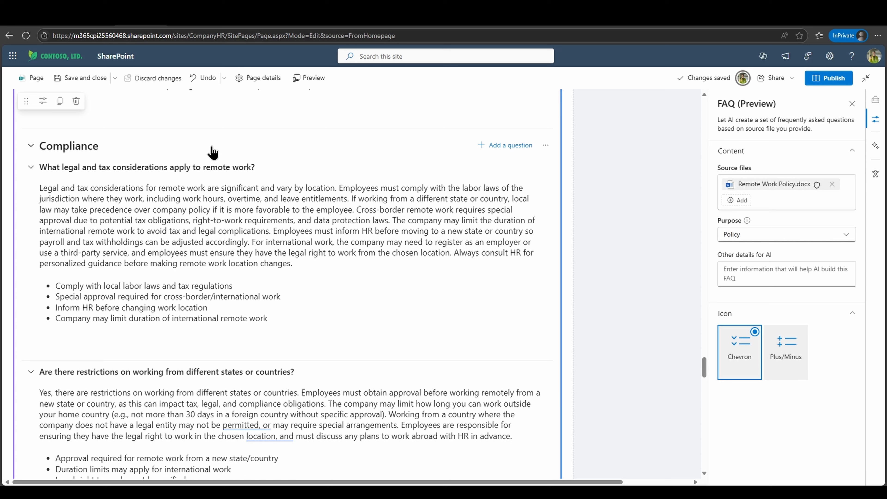
# Step: Save and close the FAQ page and check the first answers under Eligibility and Technology & Equipment in the saved view
pyautogui.click(90, 84)
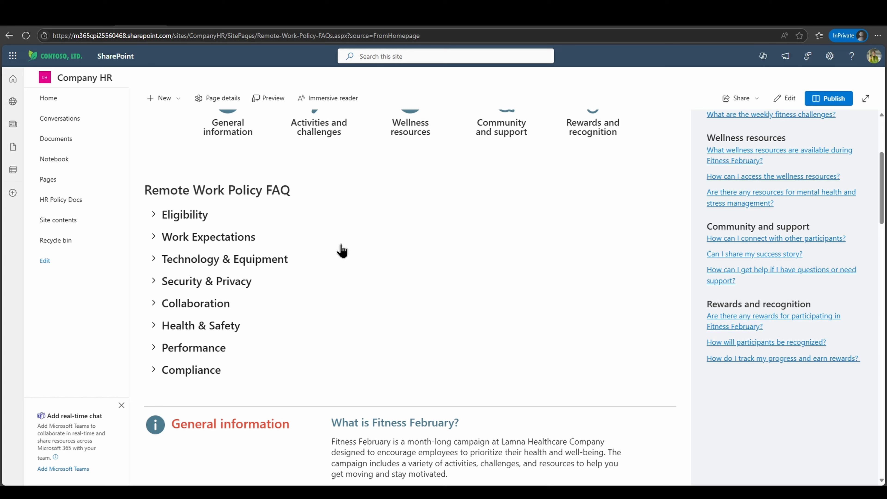
pyautogui.click(154, 215)
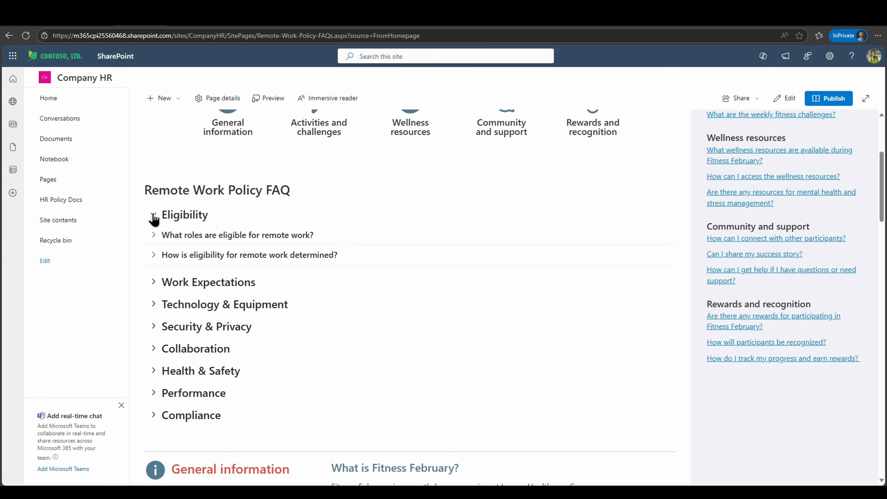
pyautogui.click(154, 236)
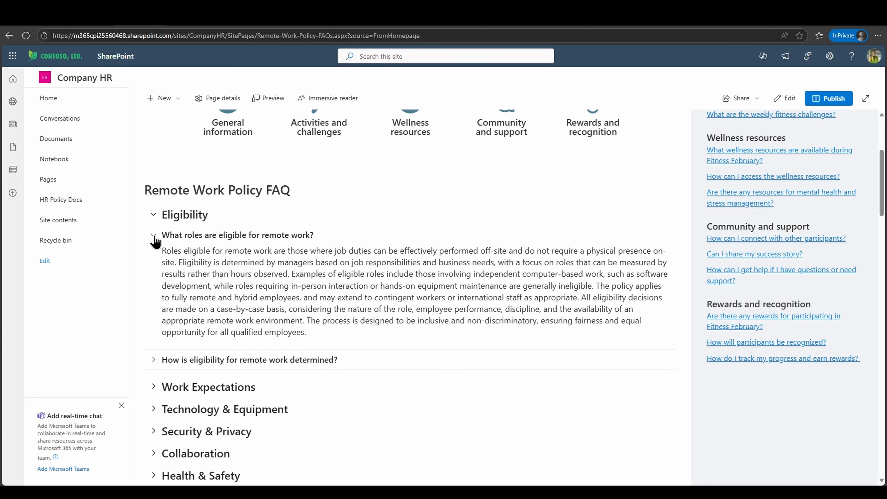
pyautogui.scroll(-5, 152, 271)
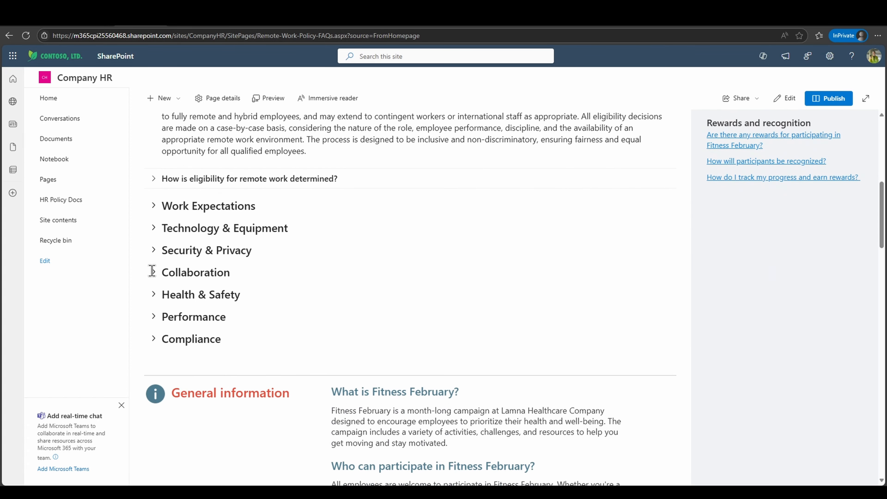
pyautogui.click(154, 224)
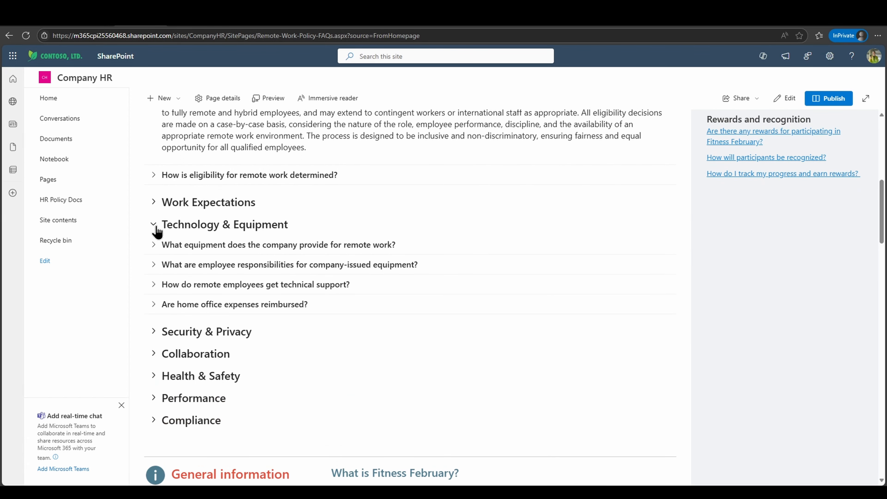
pyautogui.click(154, 245)
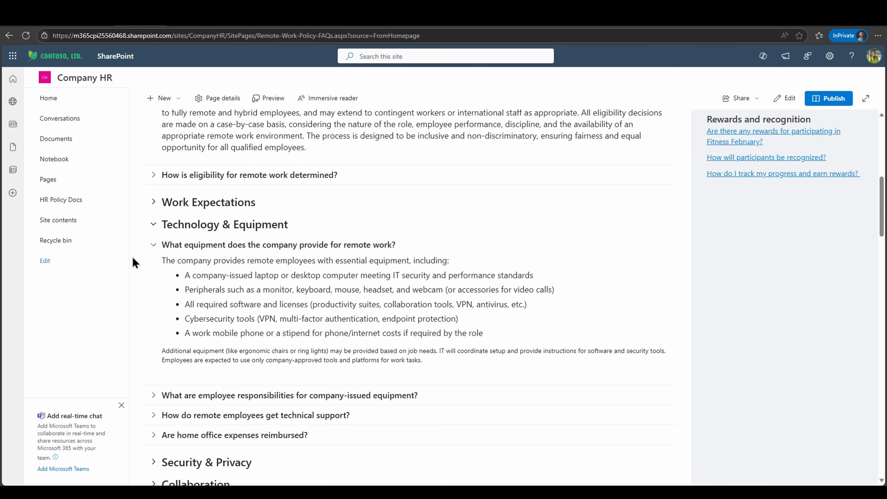
pyautogui.scroll(4, 134, 262)
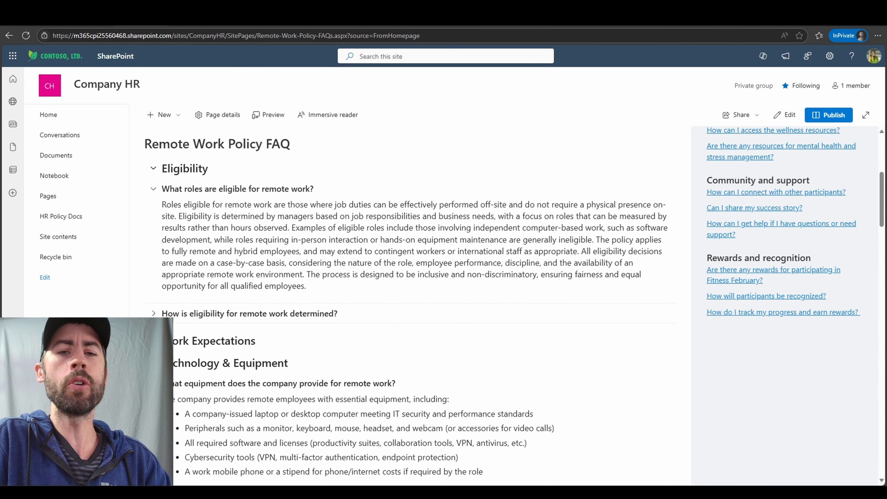